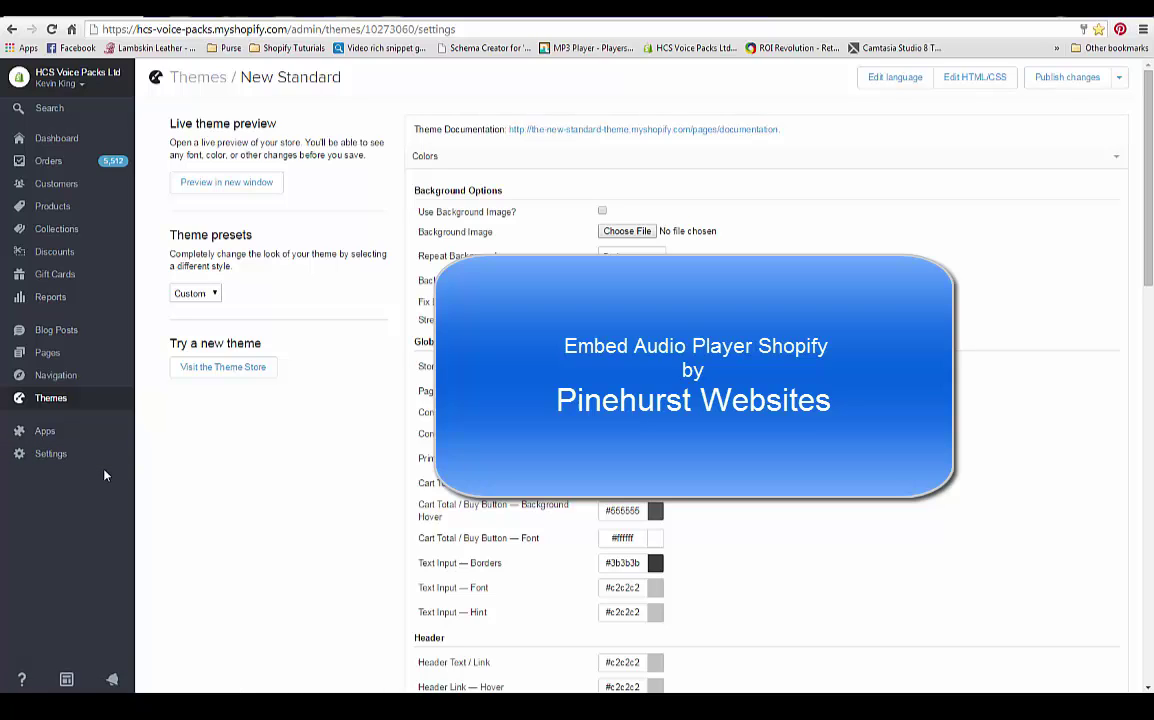
Go to Settings > Files to list uploaded files such as venus-sample.mp3.
click(64, 459)
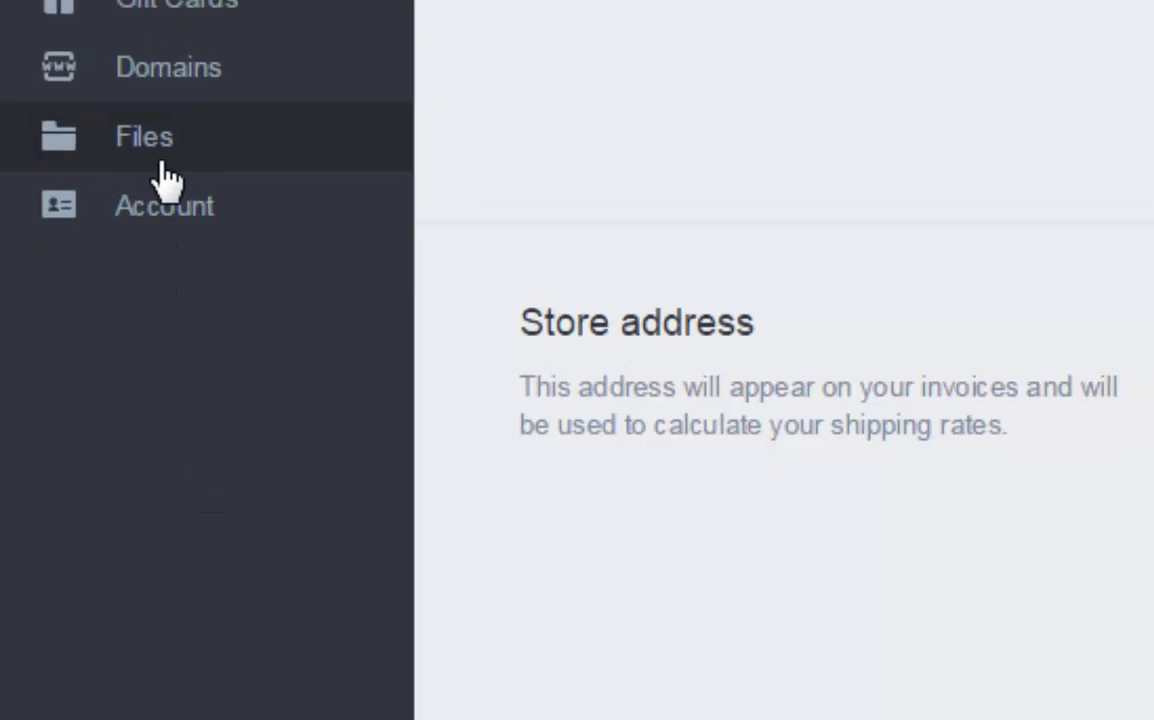
click(163, 166)
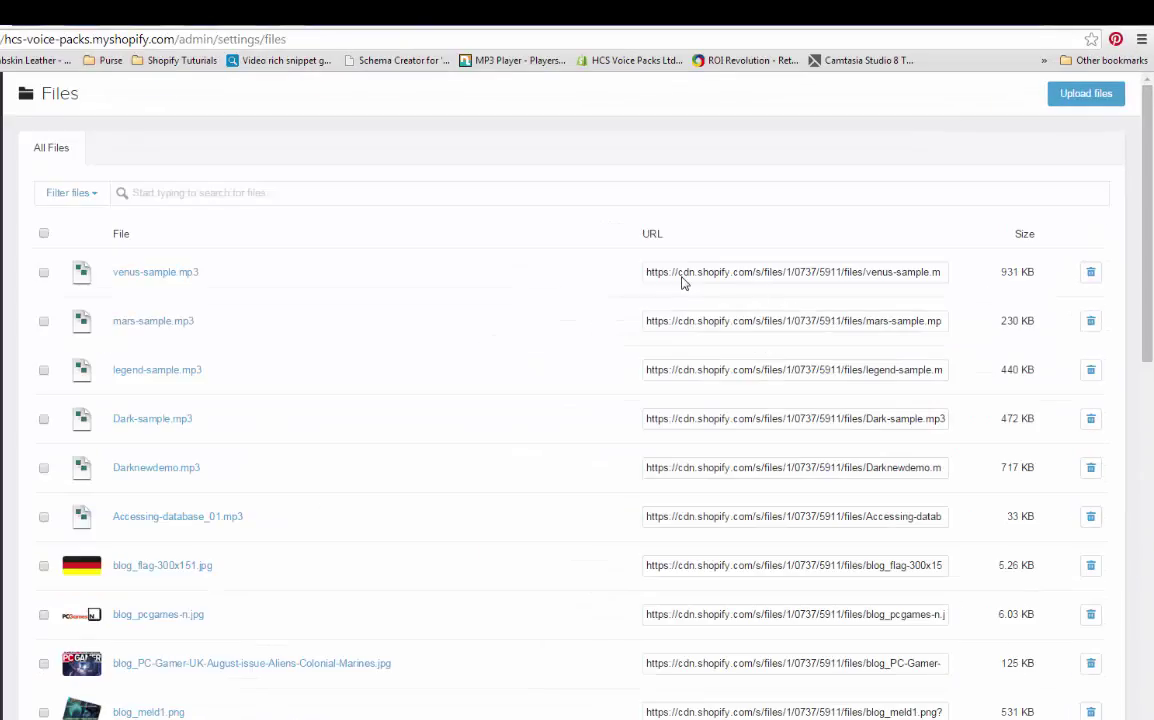
Copy the venus-sample.mp3 CDN URL from the Files list.
click(662, 274)
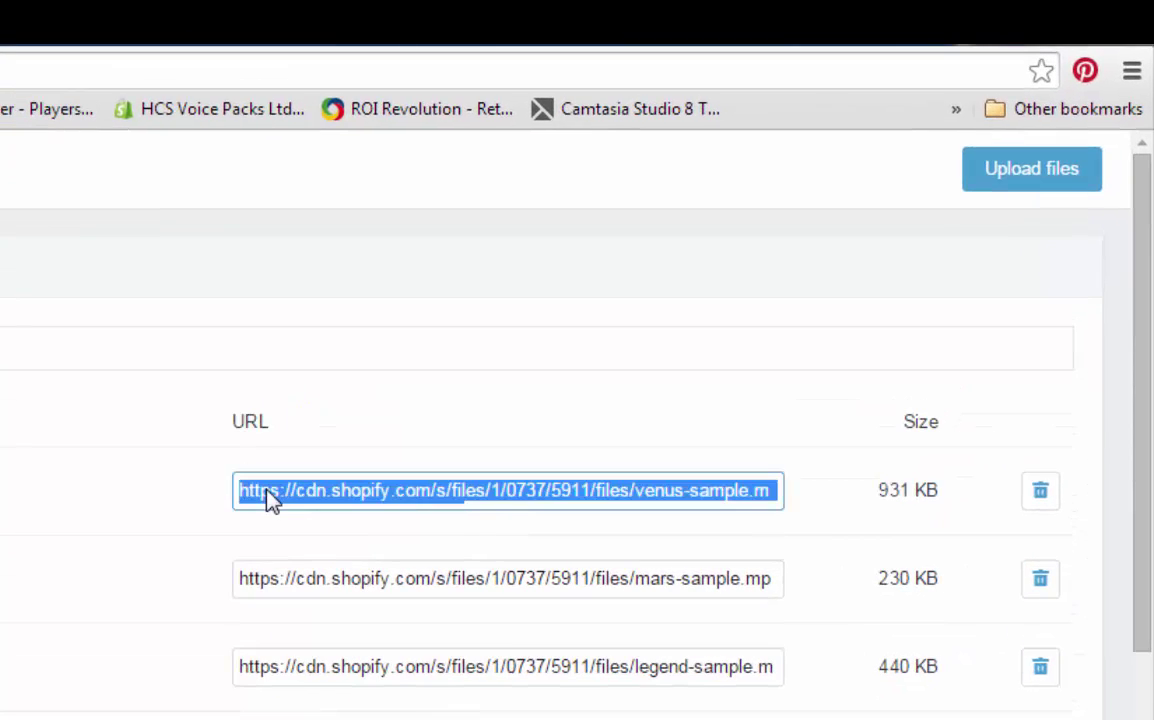
right_click(662, 275)
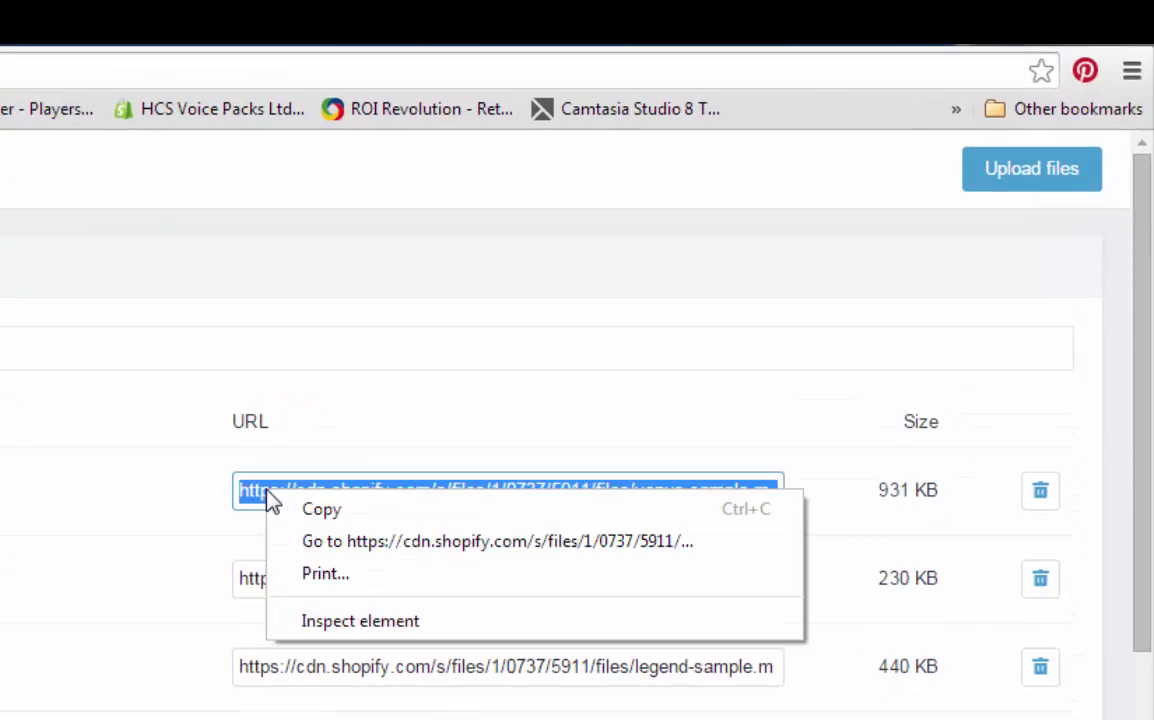
click(334, 516)
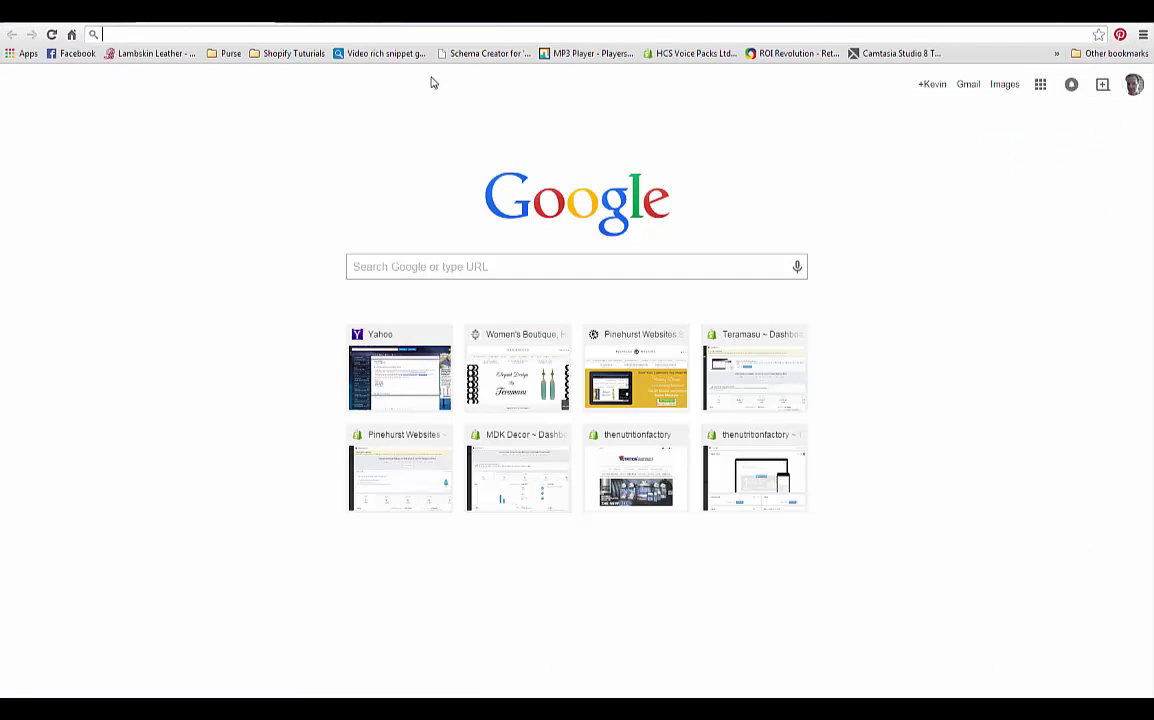
Replace the flash-mp3-player.net generator's sample mp3 address with the venus-sample.mp3 URL.
click(579, 55)
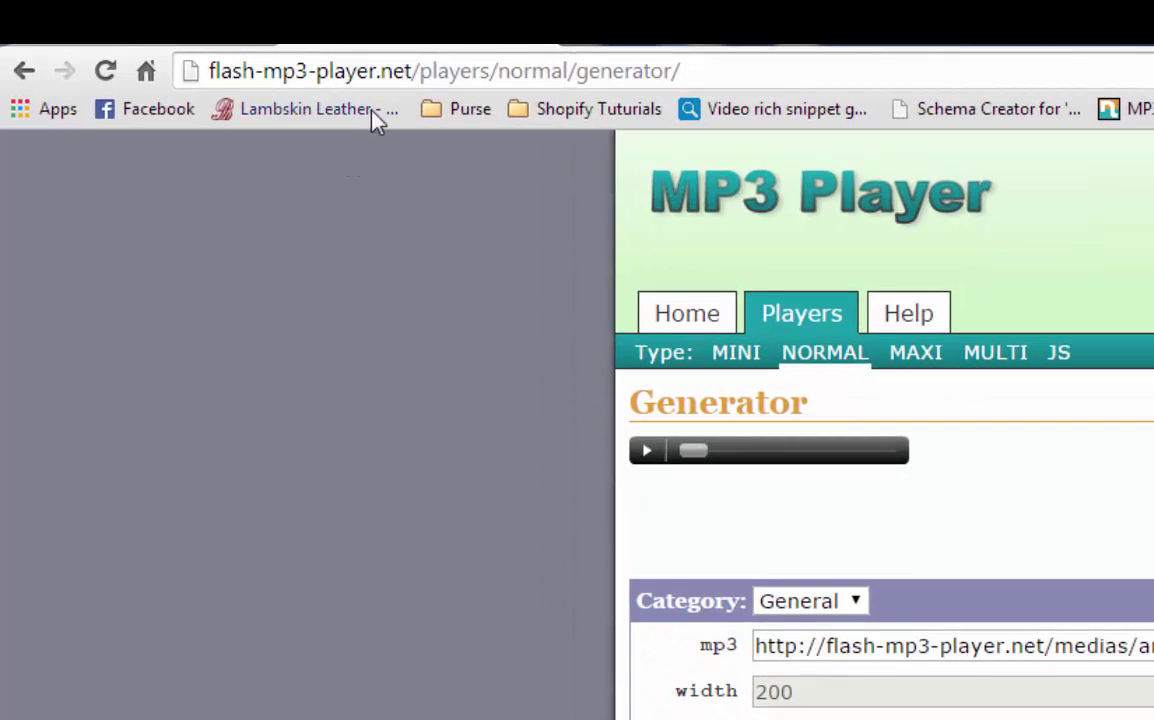
click(417, 70)
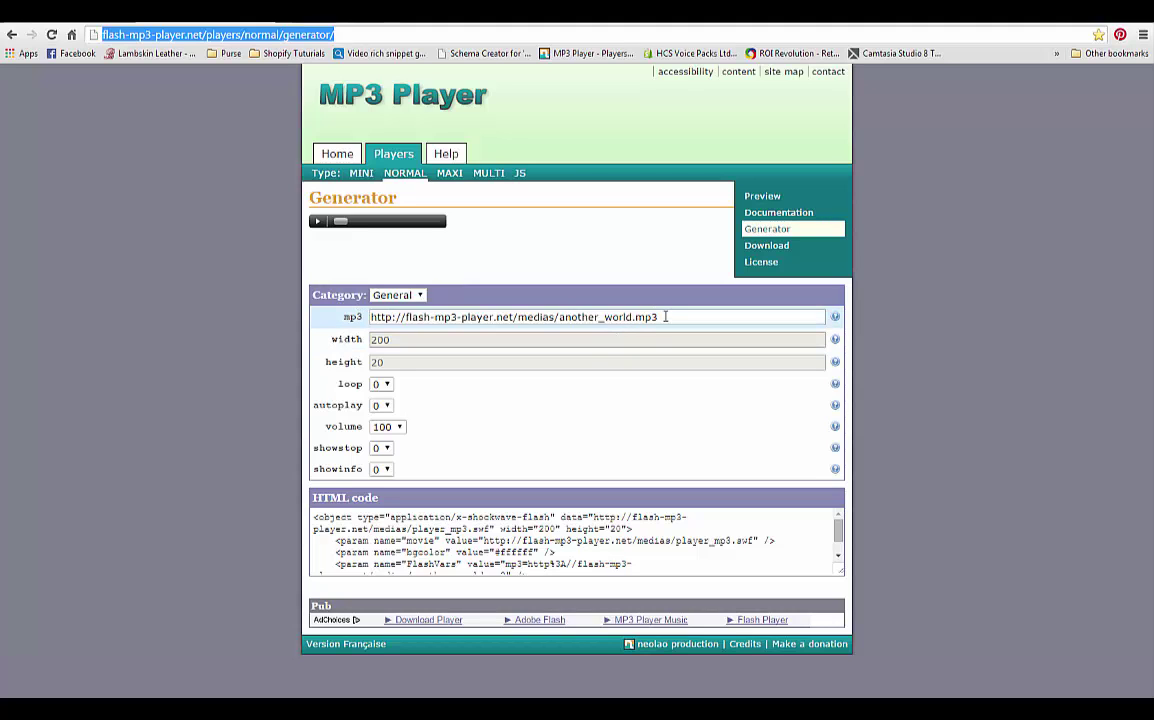
drag(660, 316, 293, 326)
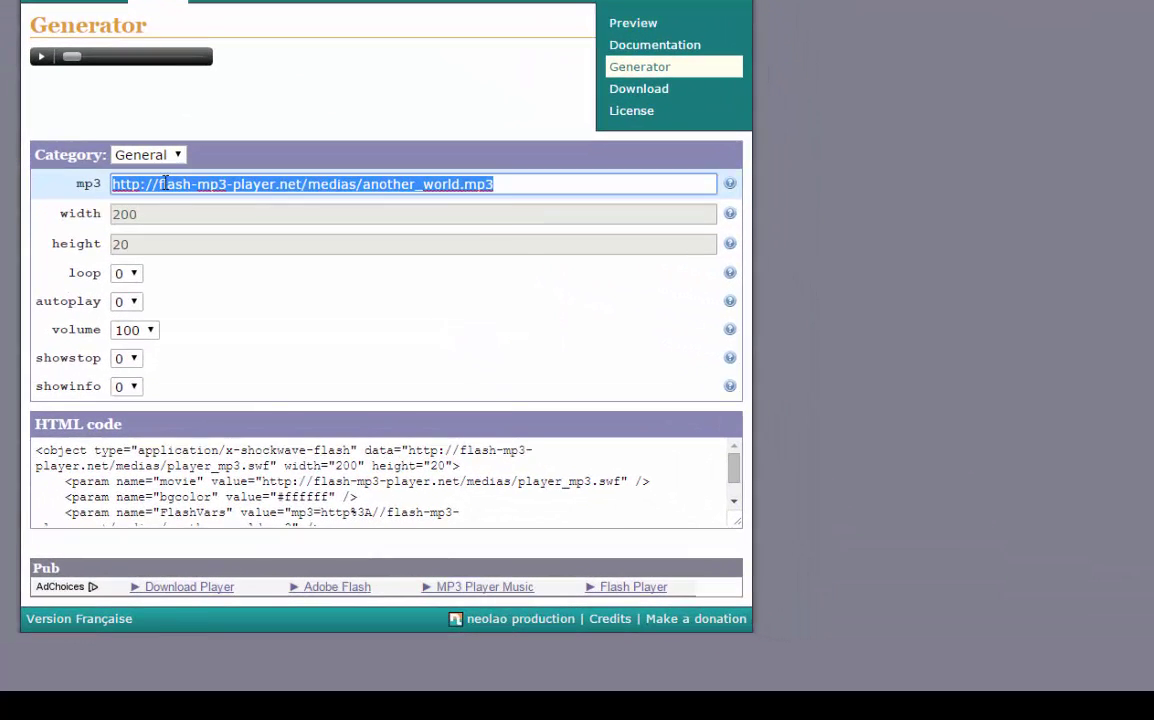
right_click(411, 319)
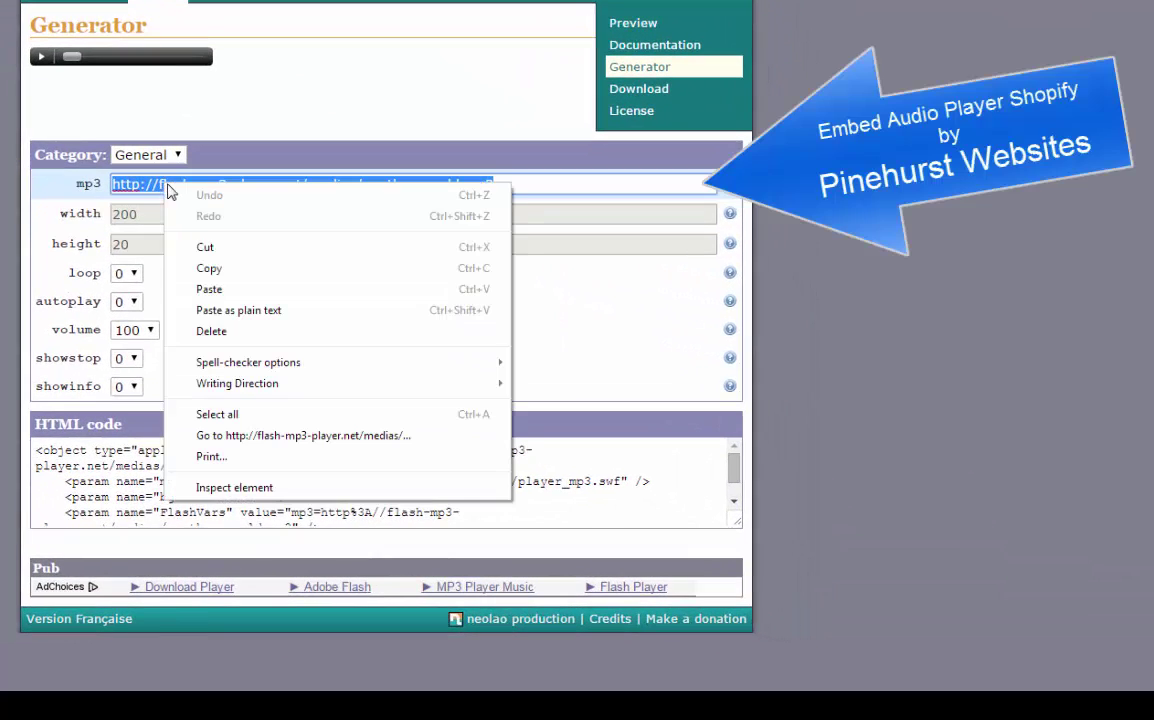
click(210, 289)
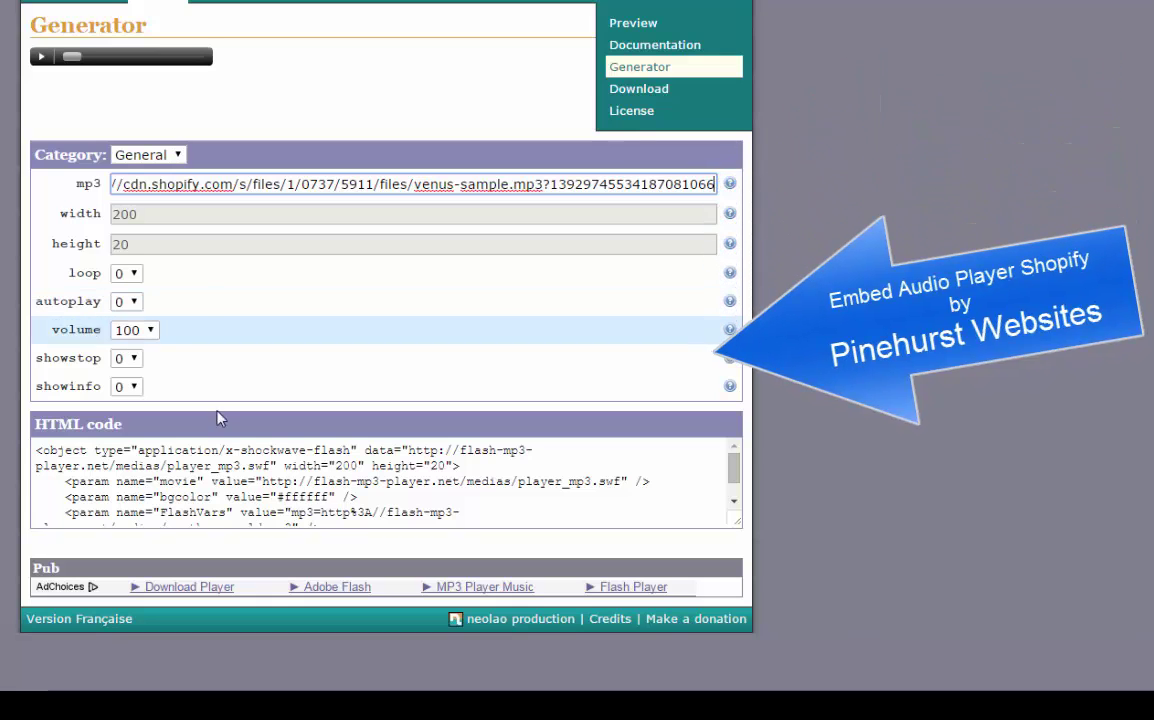
Copy the generator's resulting HTML embed code.
click(186, 476)
right_click(200, 478)
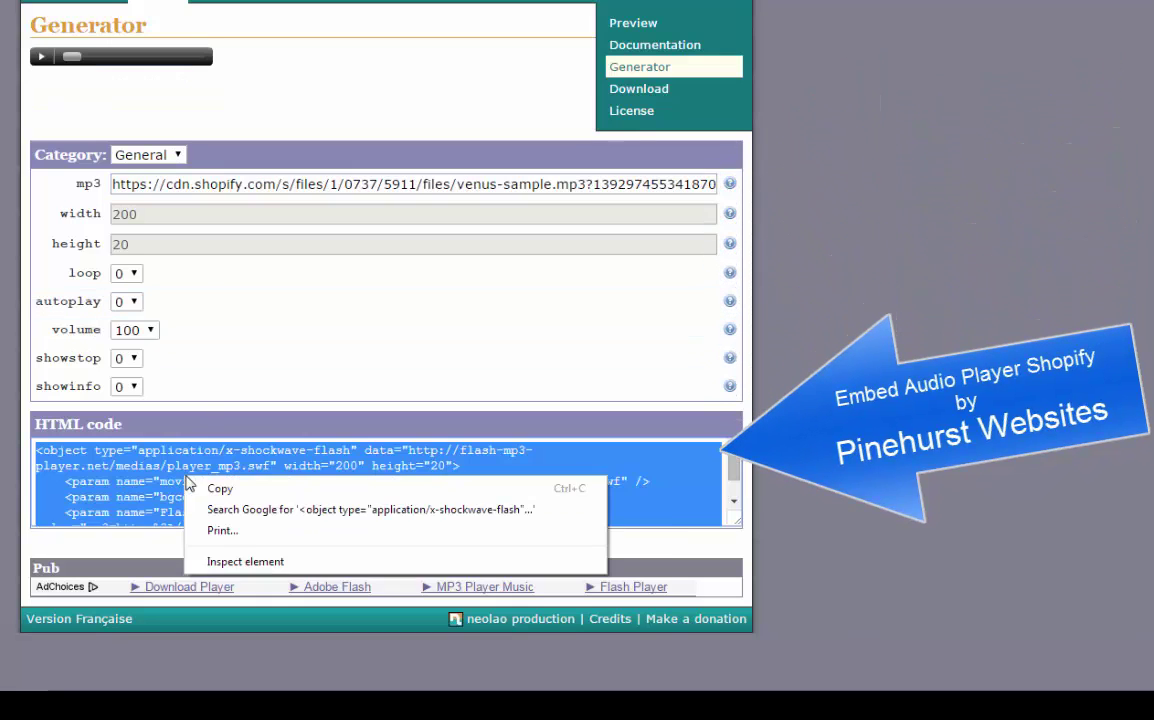
click(213, 489)
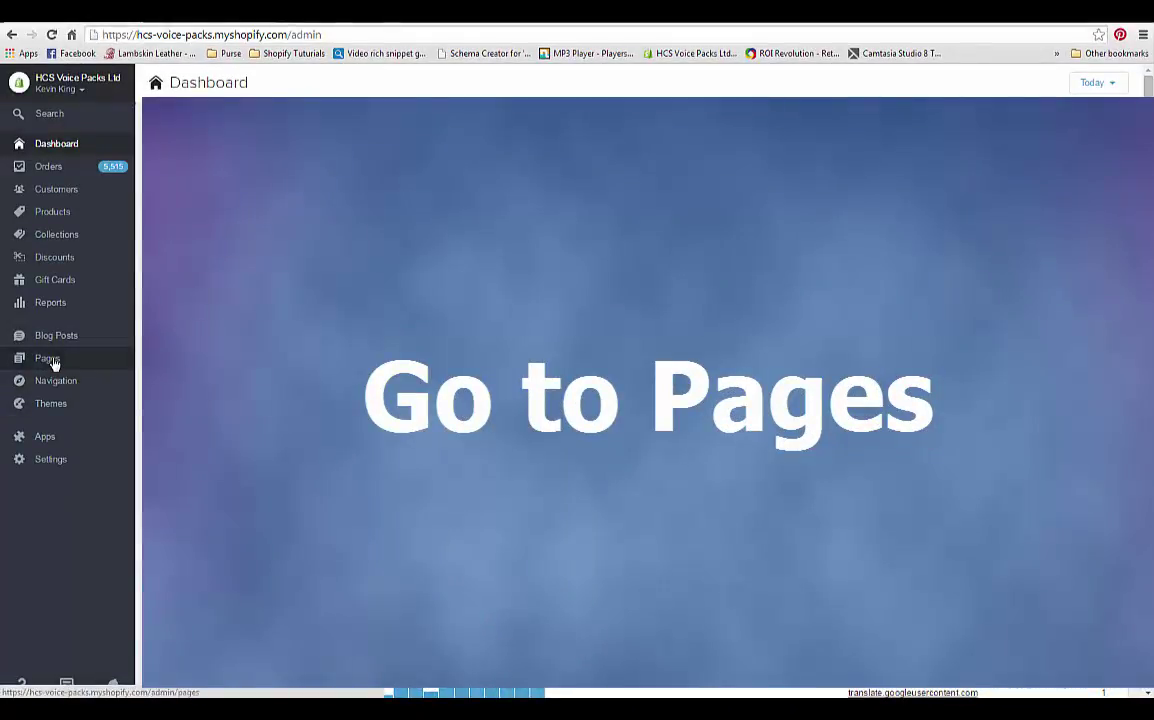
Open the Pages list and scroll to locate The Voices page.
click(50, 360)
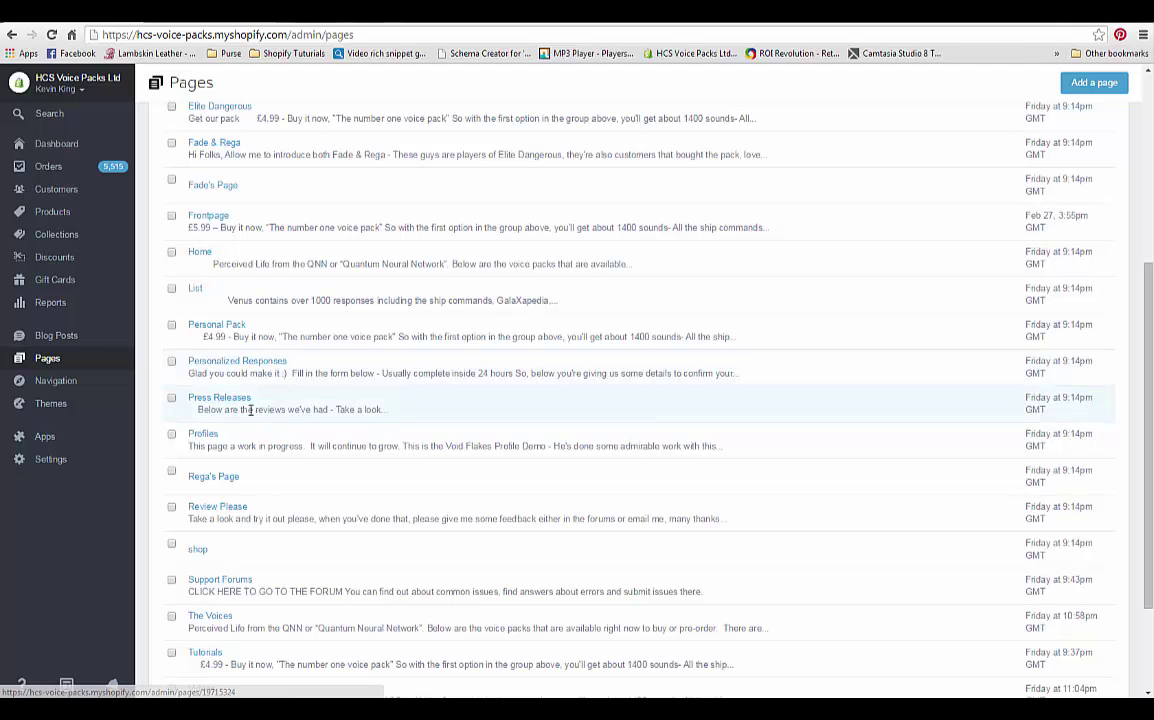
scroll(215, 407, down, 2)
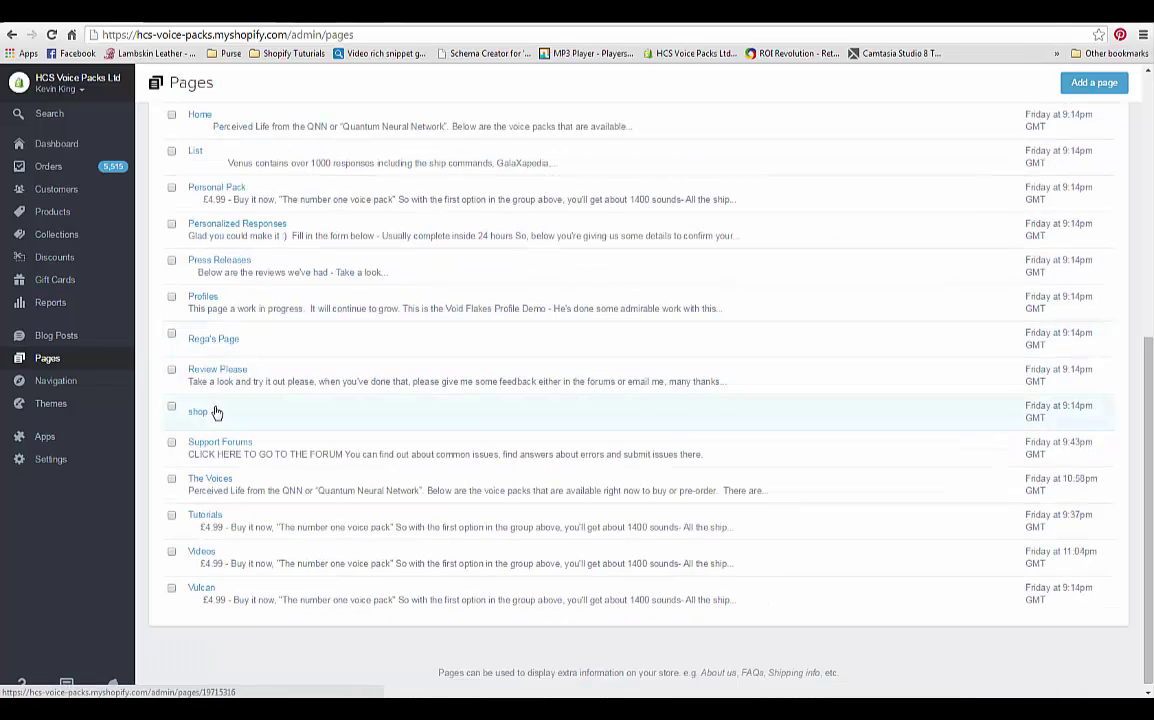
scroll(214, 404, up, 3)
scroll(213, 404, up, 3)
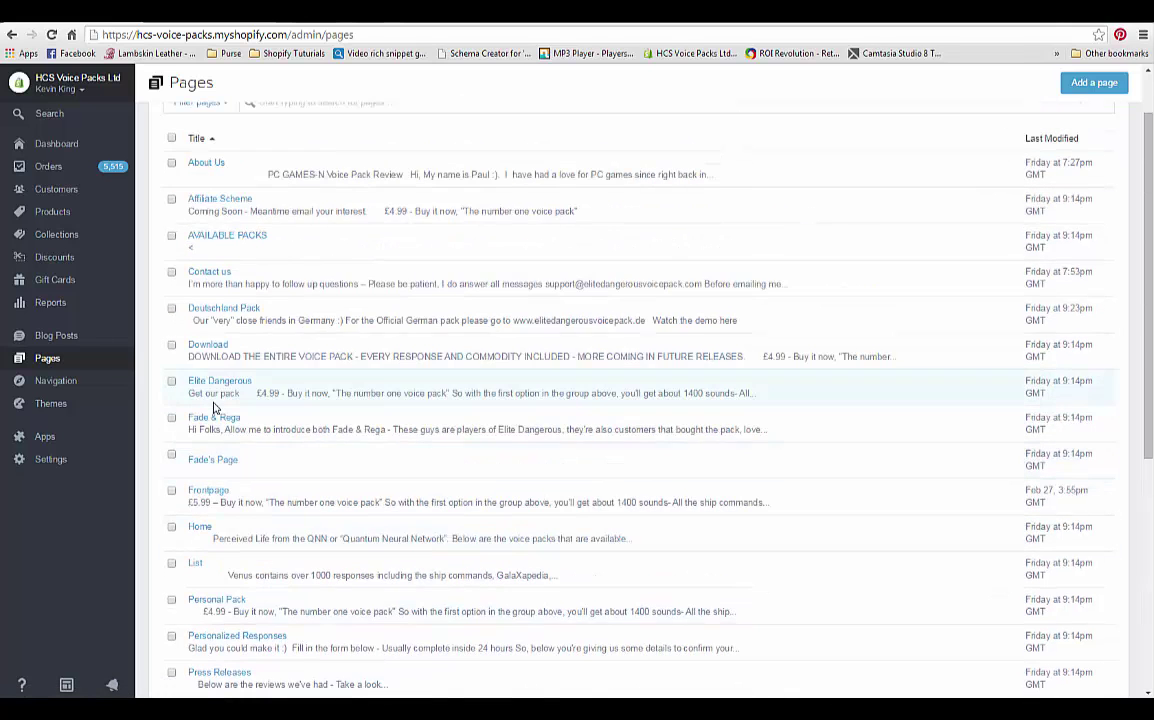
scroll(213, 405, down, 4)
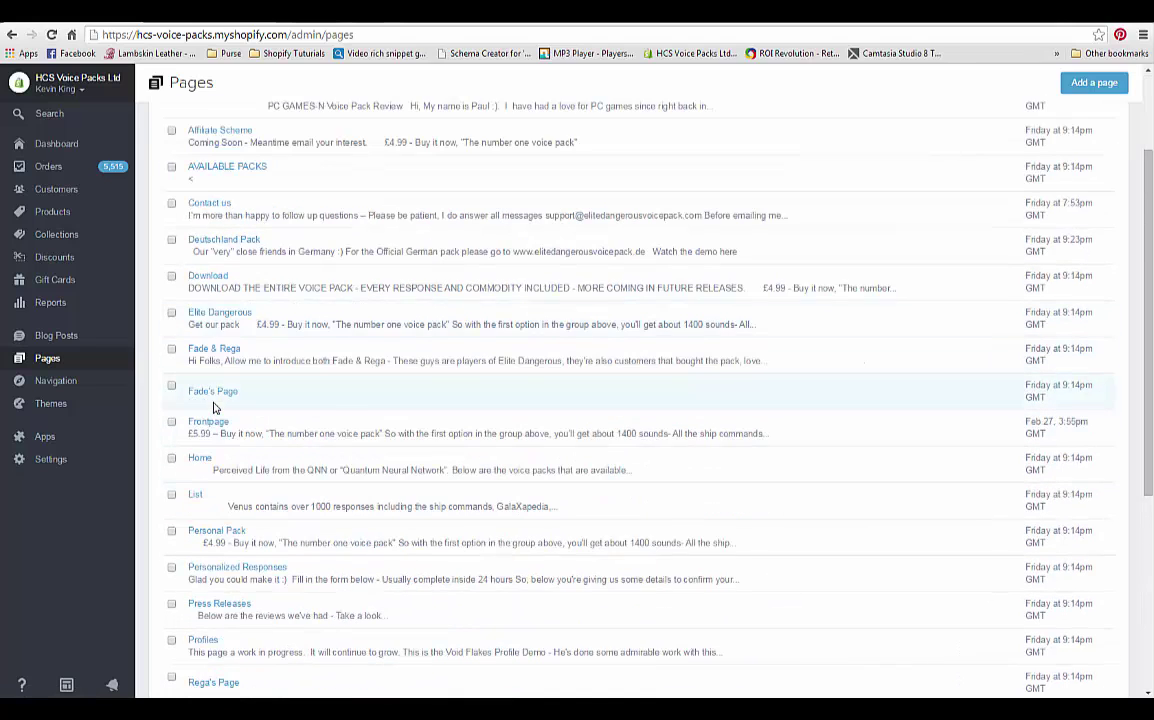
scroll(214, 405, down, 2)
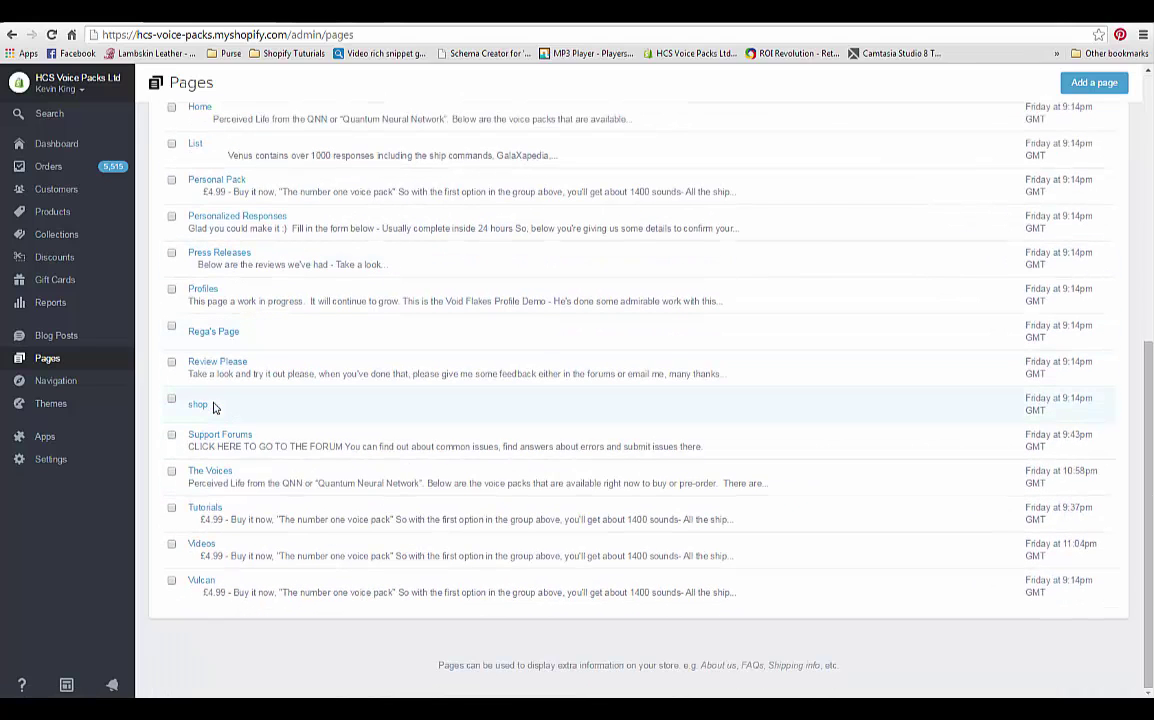
Open The Voices page for editing and toggle Show HTML on and back off.
click(211, 476)
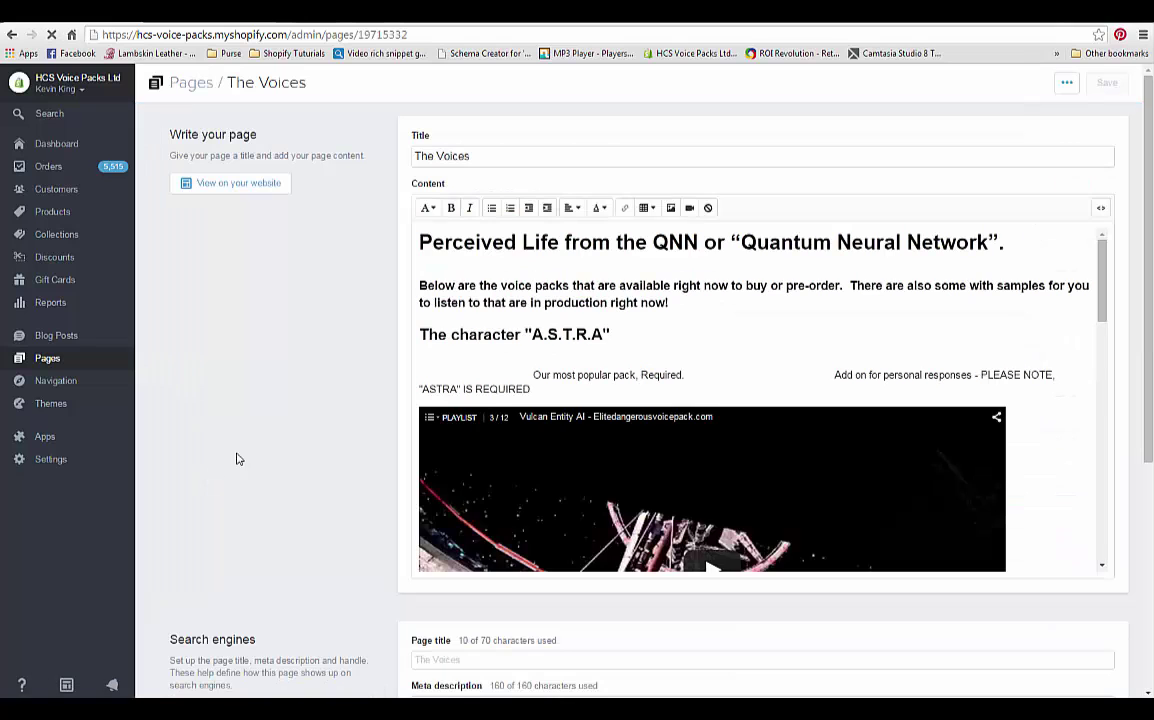
scroll(492, 374, down, 7)
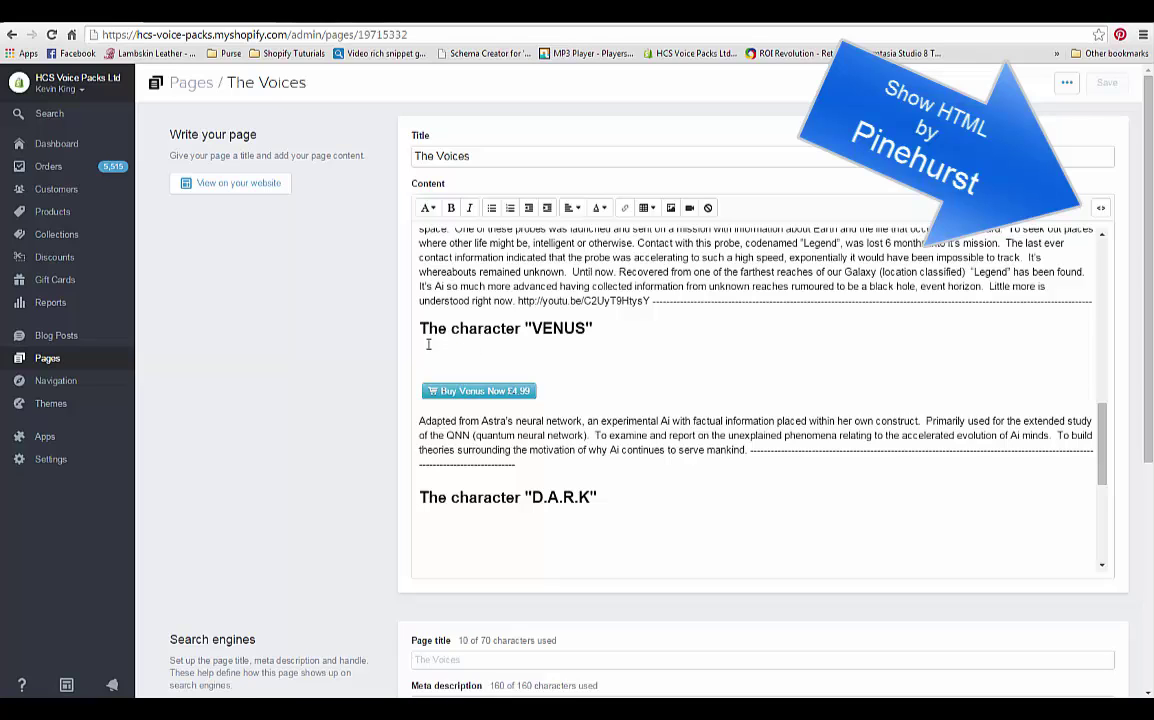
click(1101, 209)
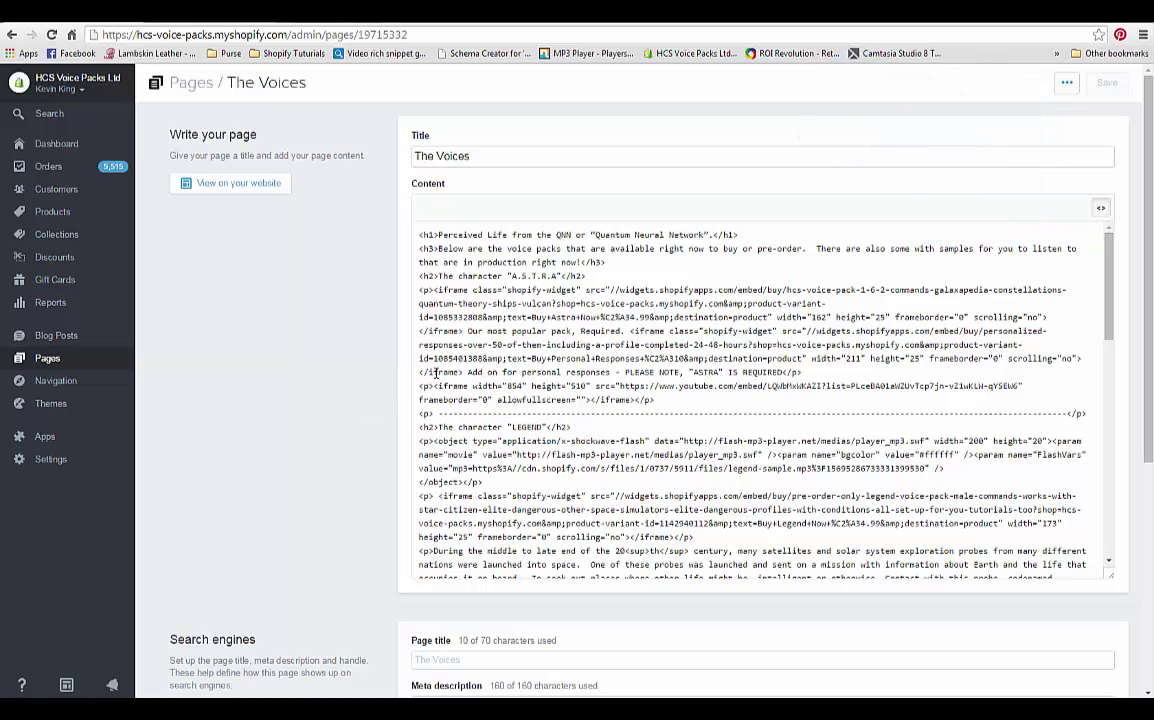
click(1101, 209)
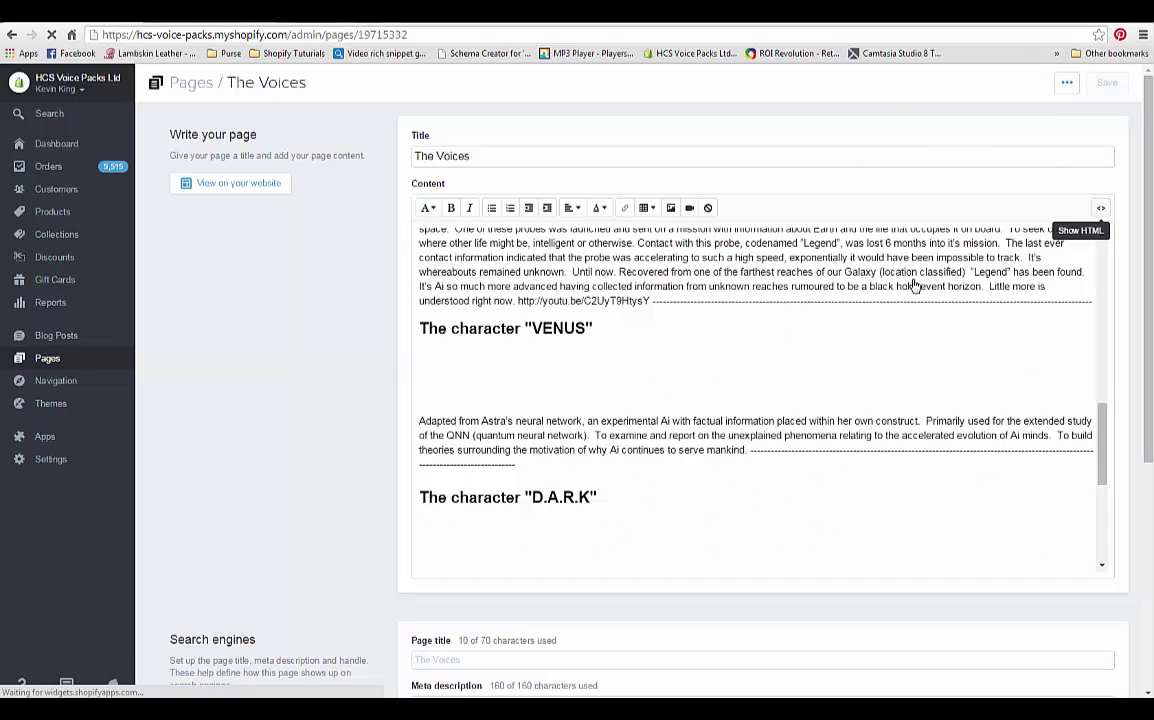
Insert an empty line above the closing copyright paragraph.
scroll(999, 459, down, 10)
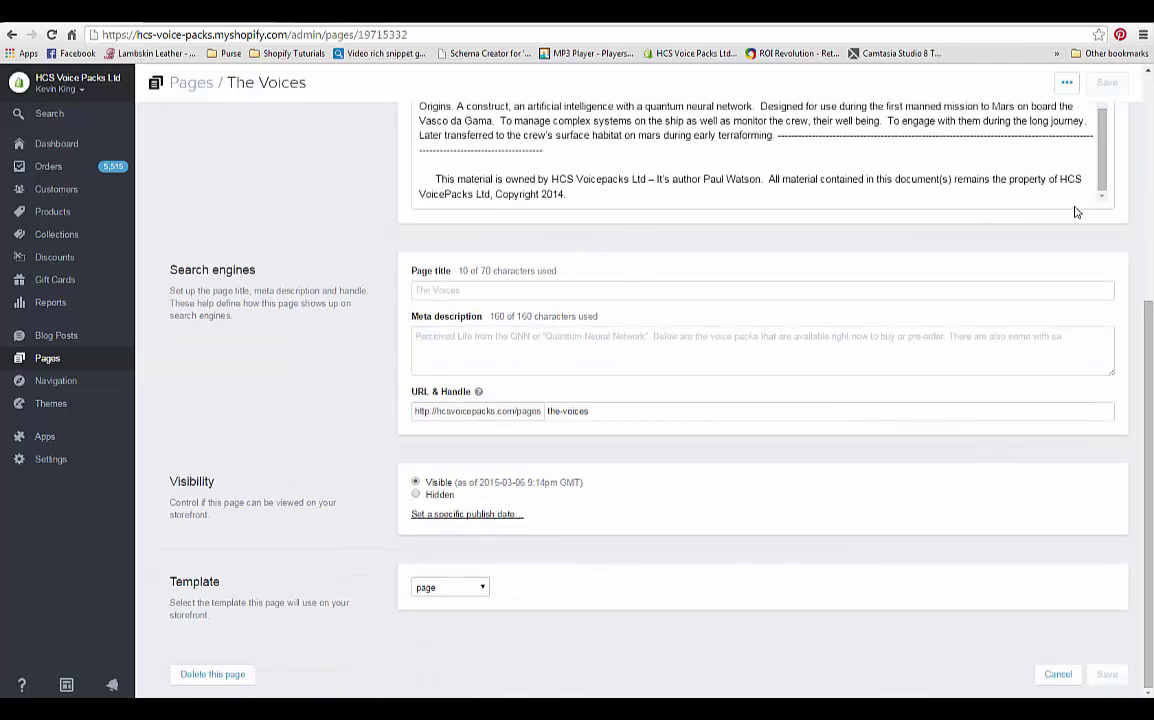
click(422, 163)
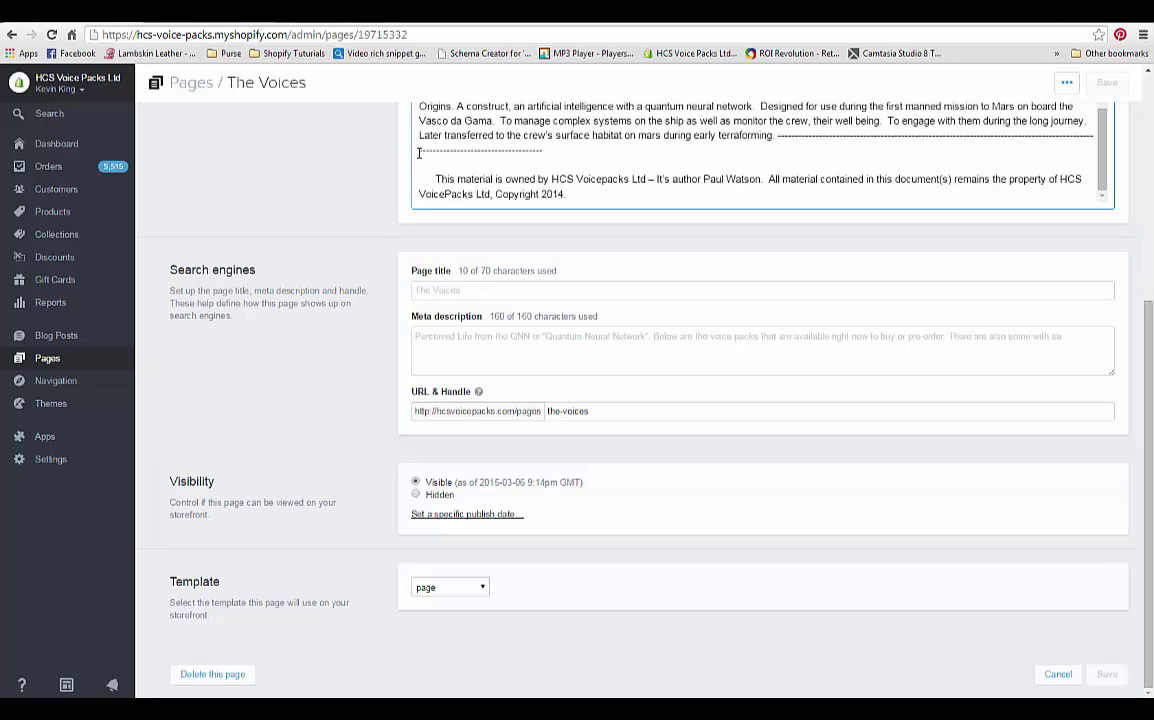
key(Return)
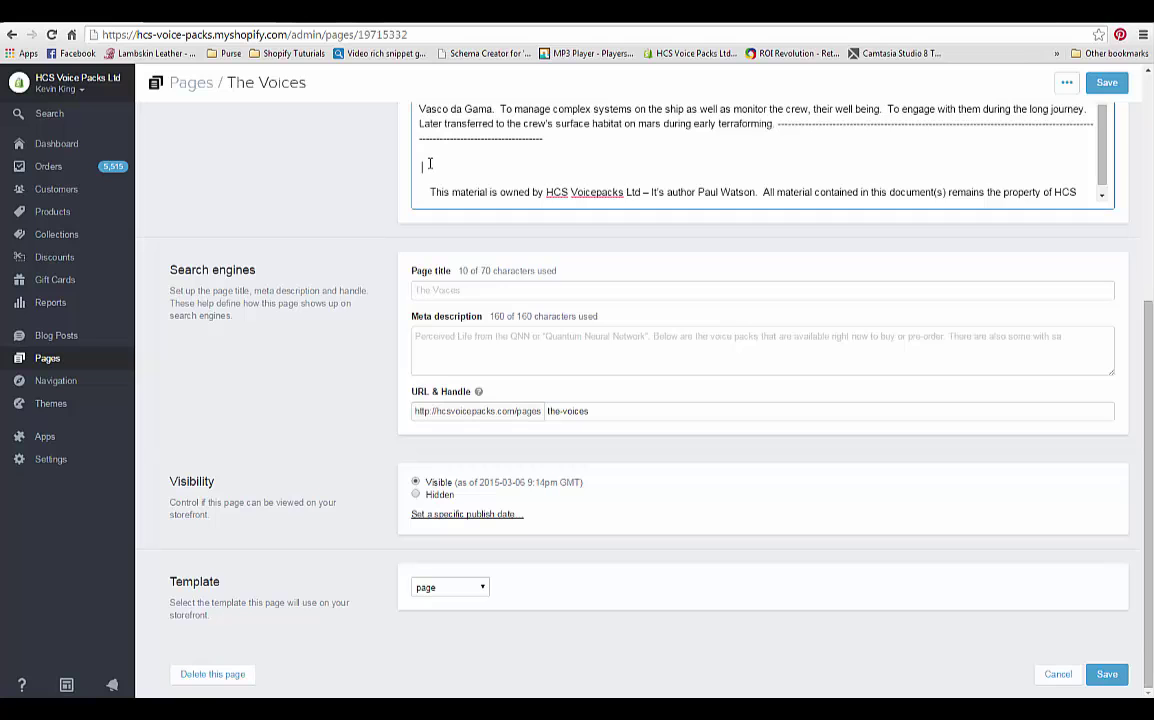
scroll(428, 160, up, 2)
scroll(350, 191, up, 4)
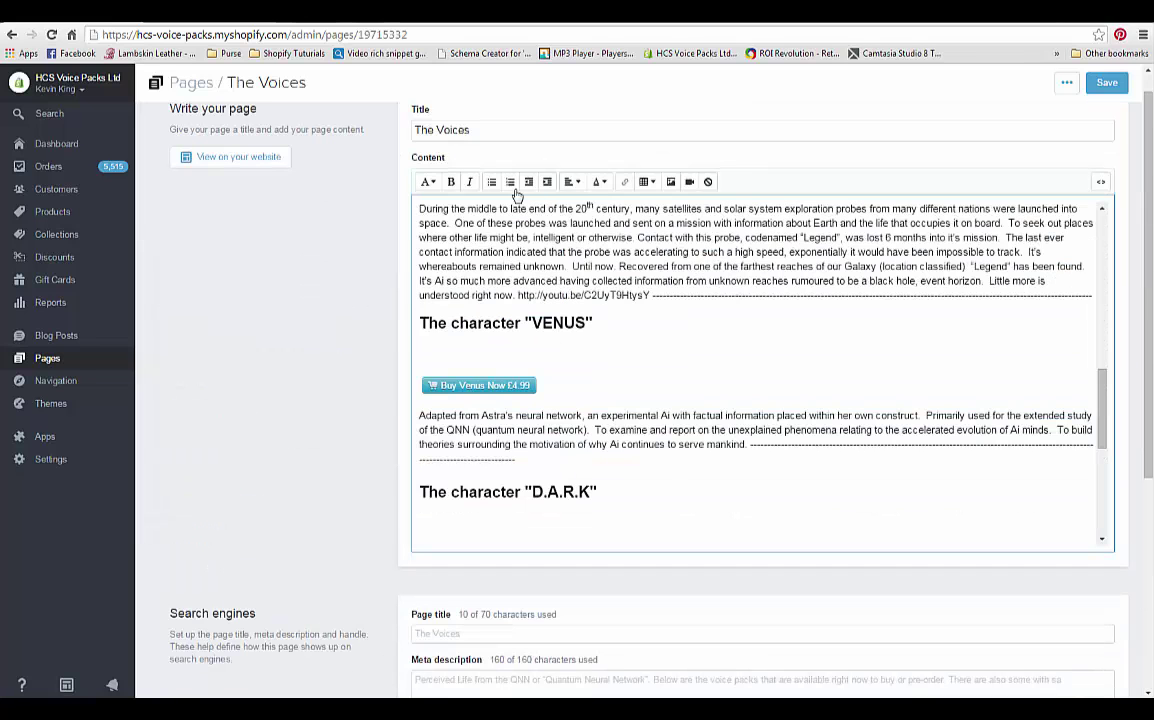
click(689, 184)
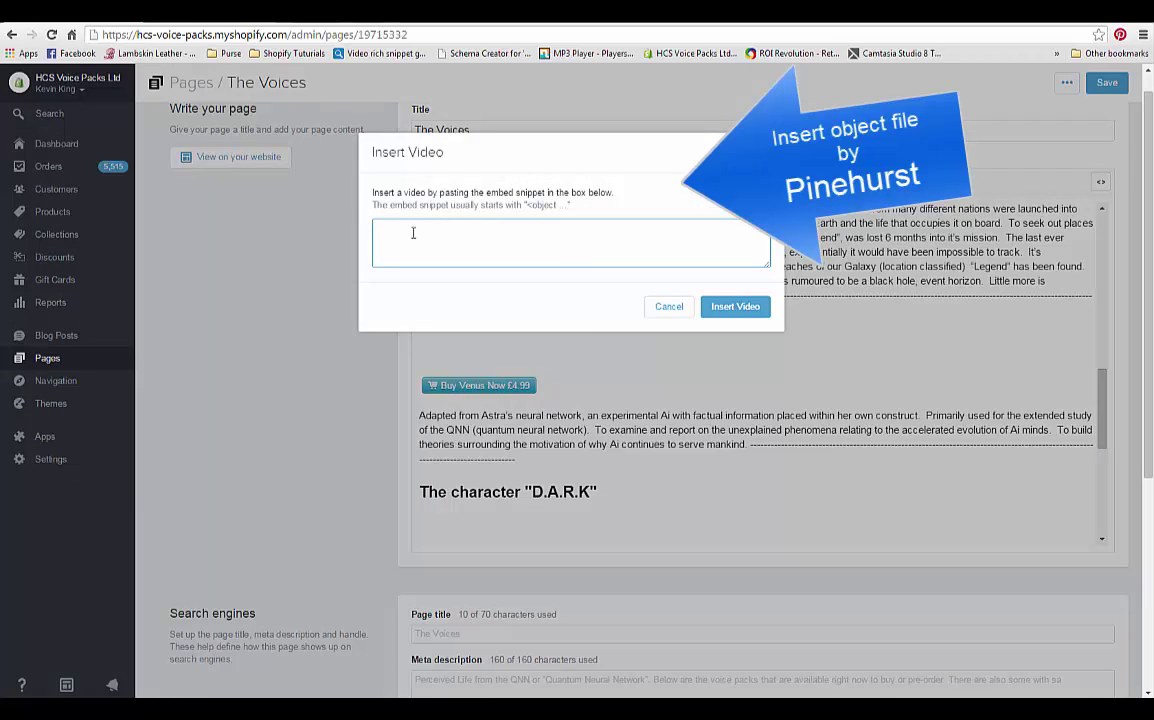
right_click(380, 235)
click(405, 306)
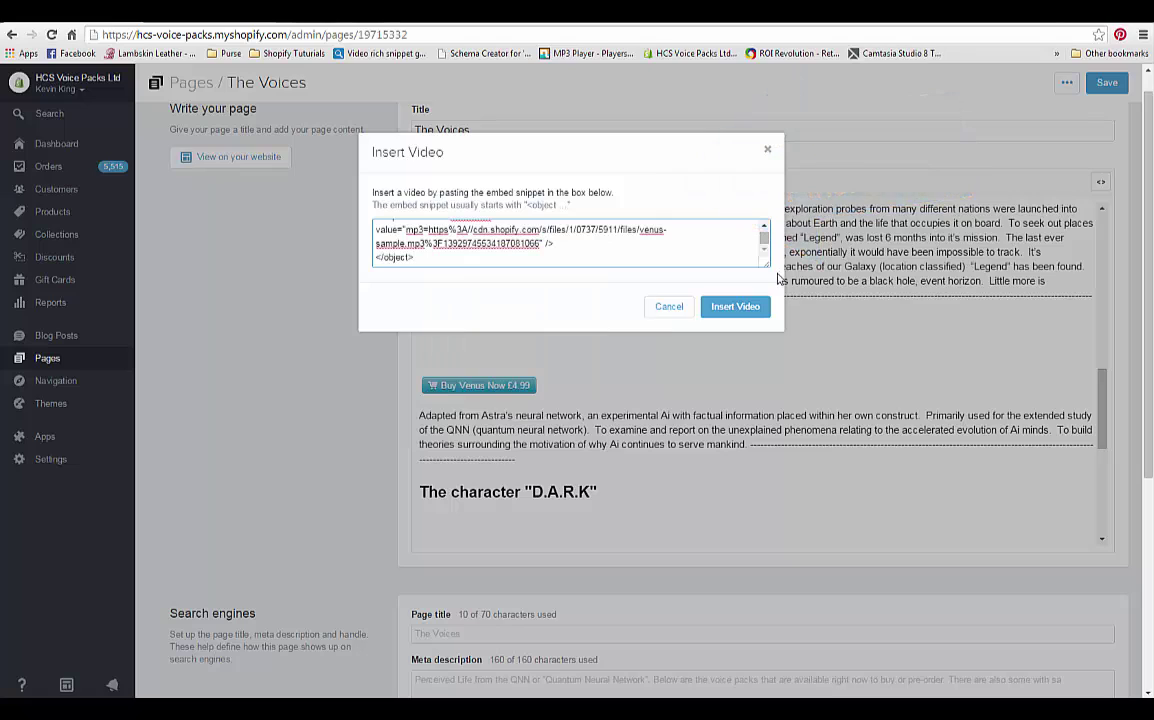
click(669, 310)
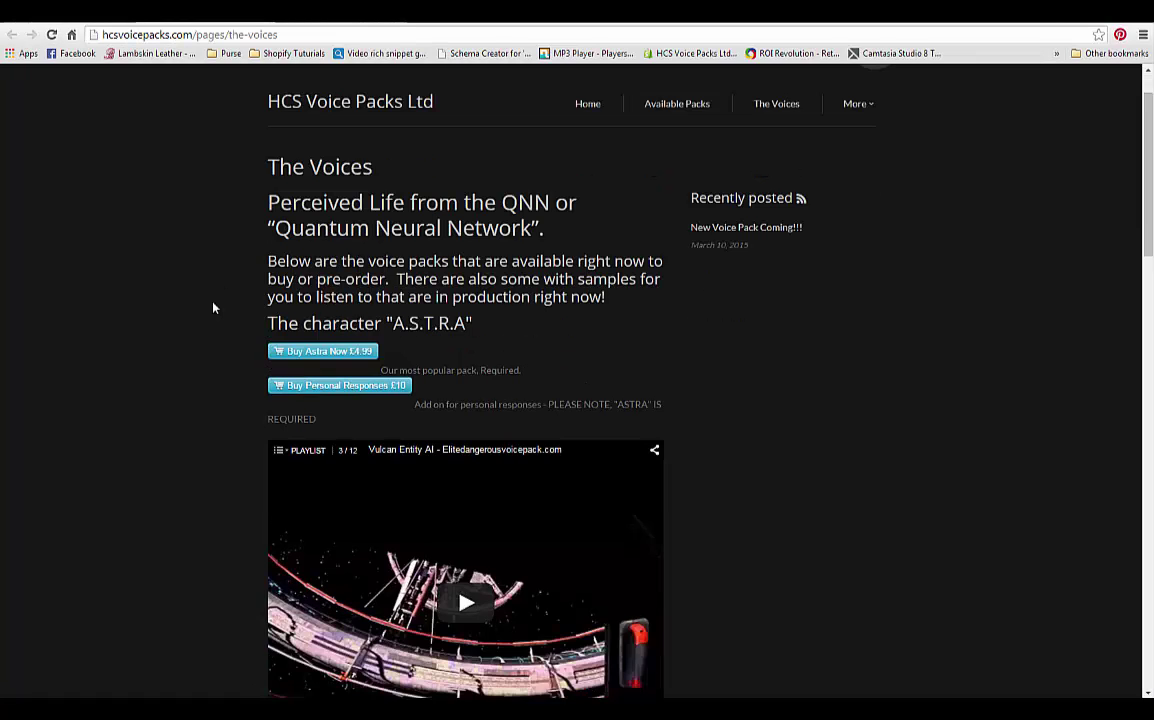
scroll(212, 307, down, 7)
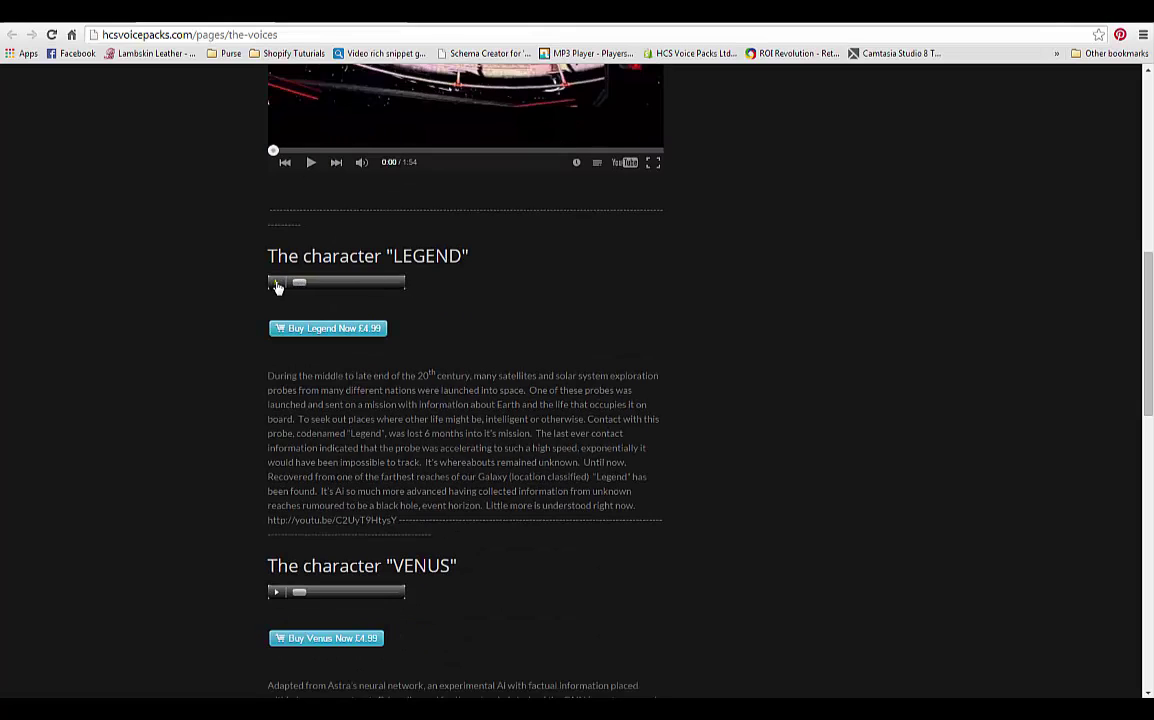
On the live page, play the LEGEND section's embedded MP3 sample.
click(277, 285)
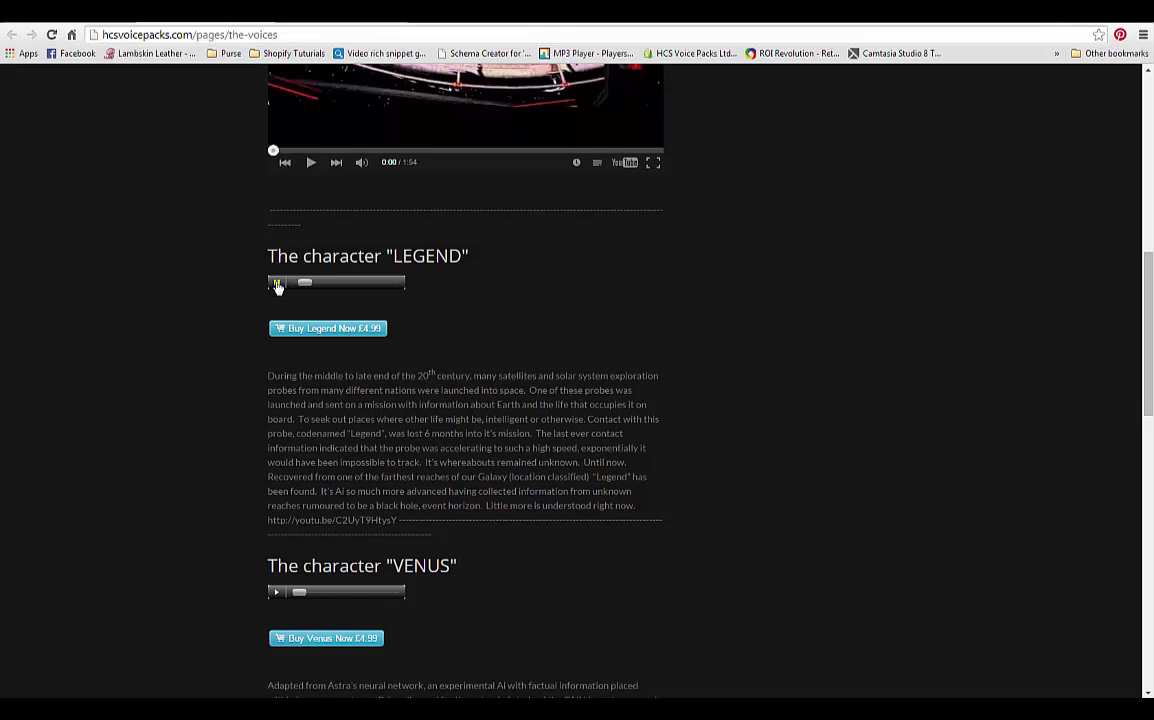